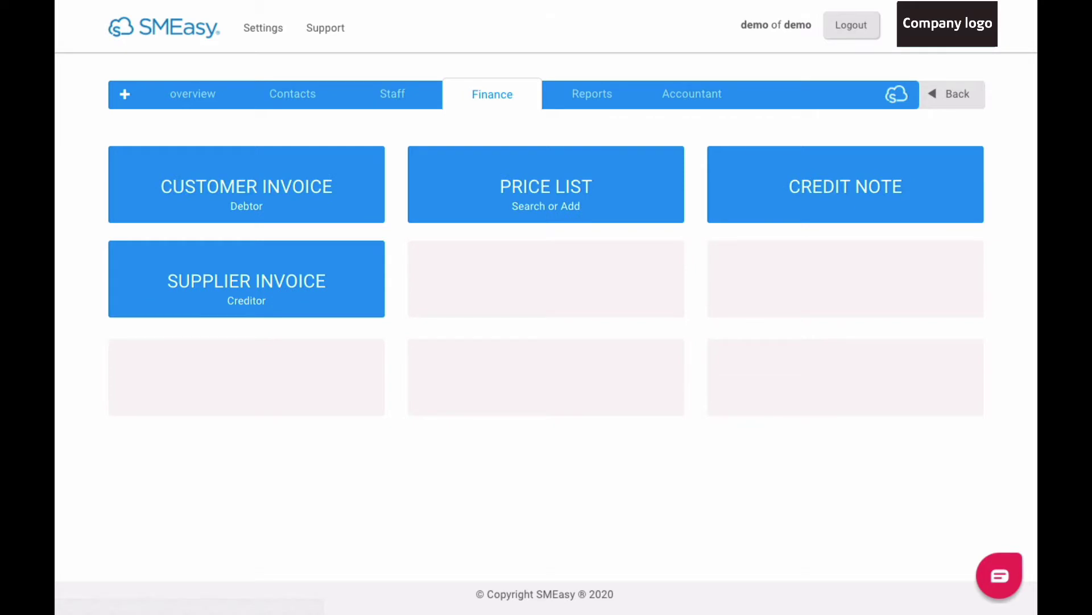
- Start a new customer invoice and add Anathi Enterprises as a new customer with an Accounts contact's name and e-mail
left_click(244, 207)
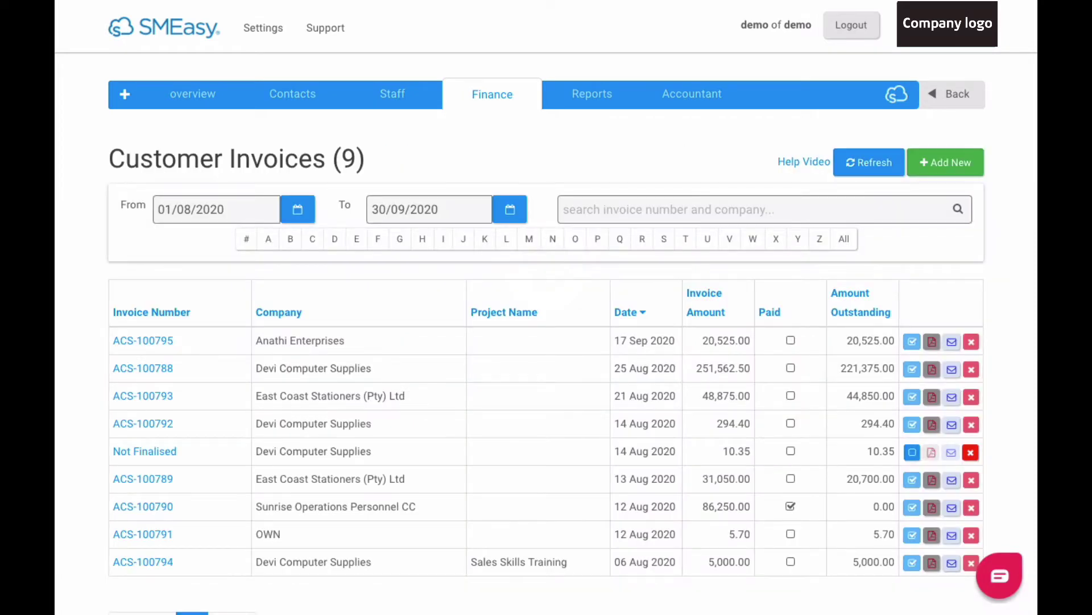
left_click(945, 162)
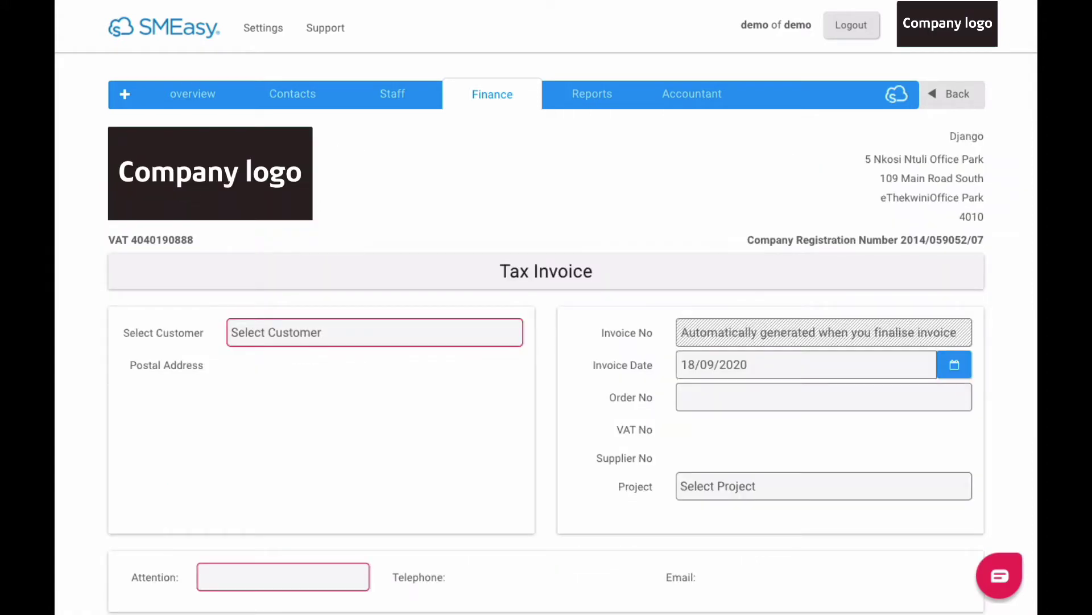
left_click(374, 334)
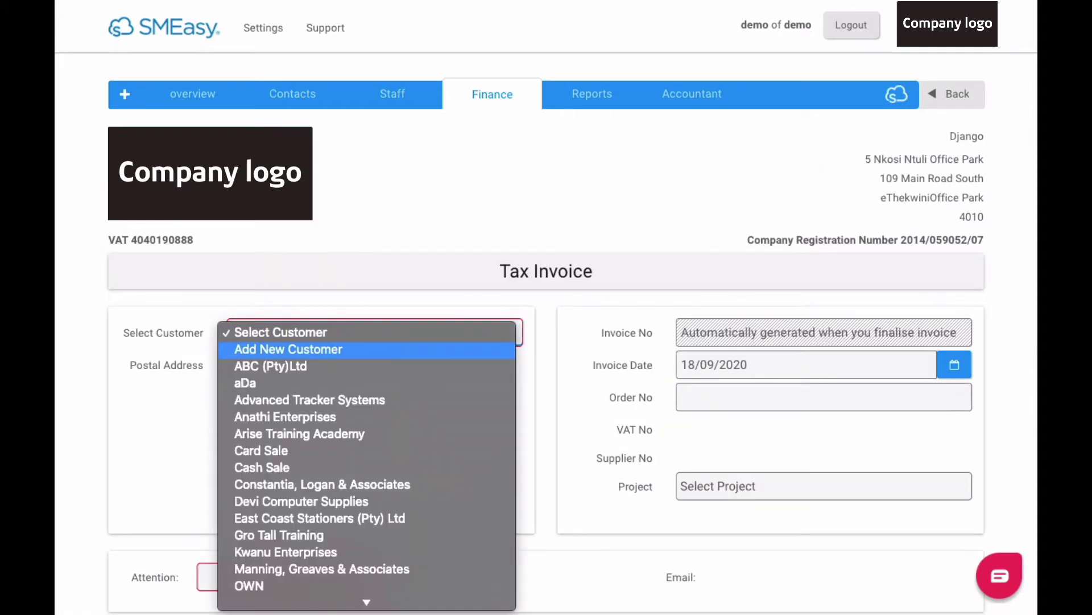
key("Return")
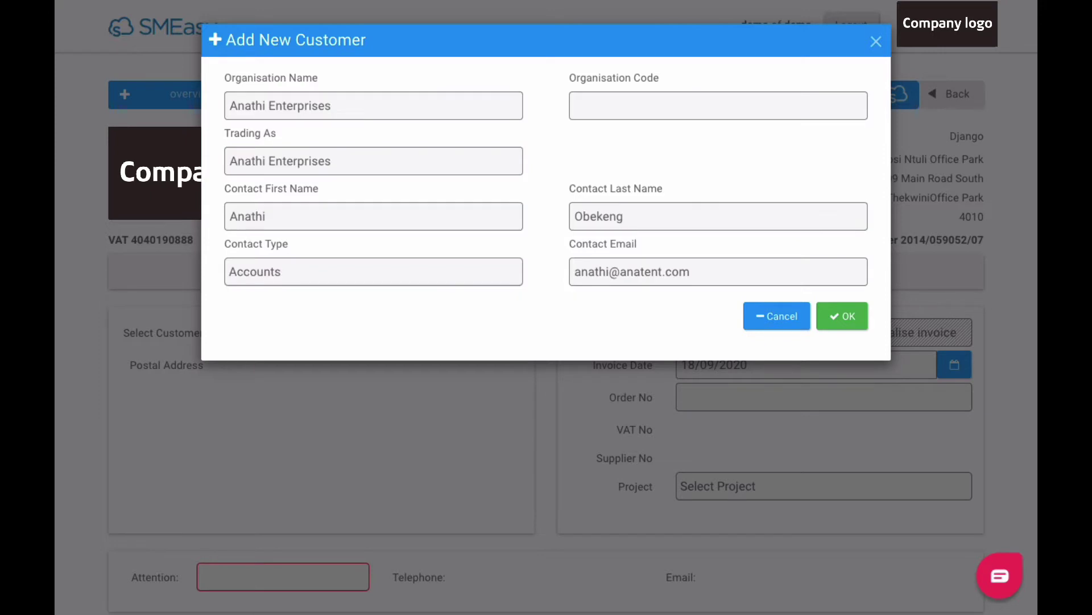
left_click(840, 317)
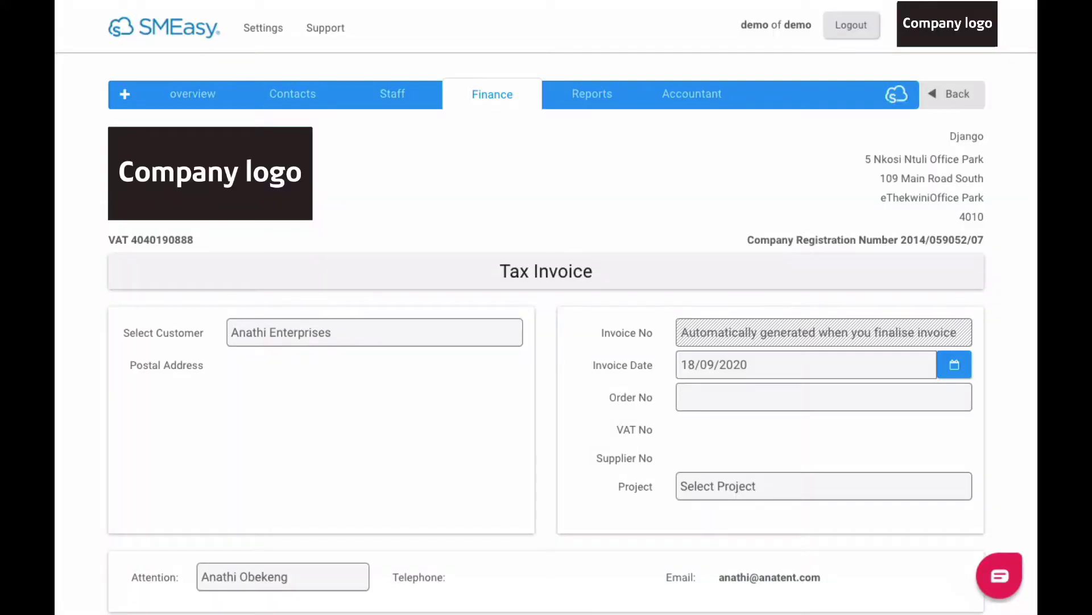
- Set the invoice date to 18/09/2020 and leave the project unselected
left_click(956, 366)
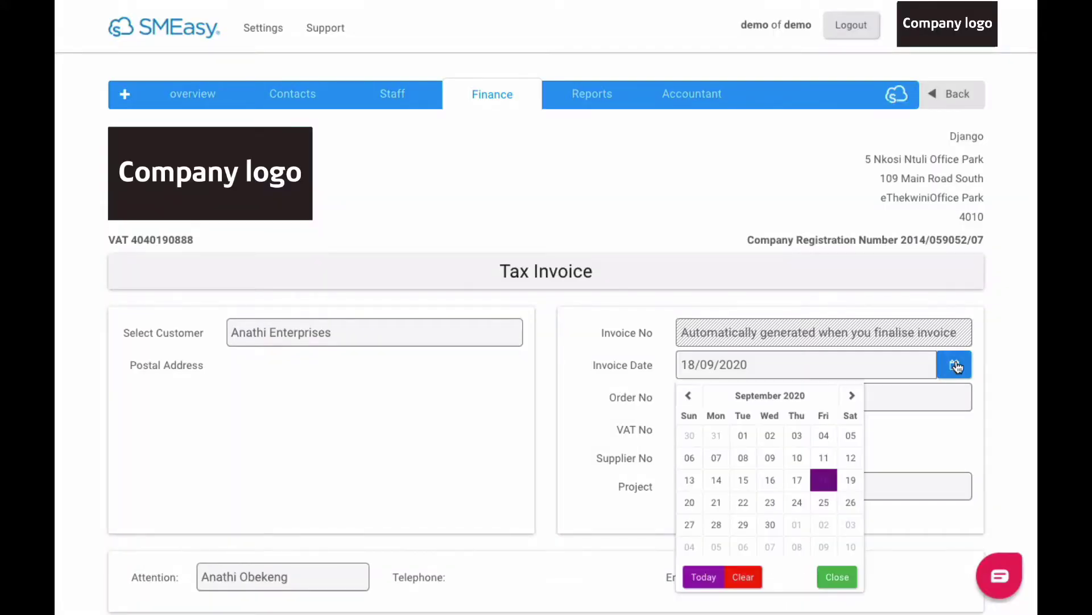
left_click(819, 480)
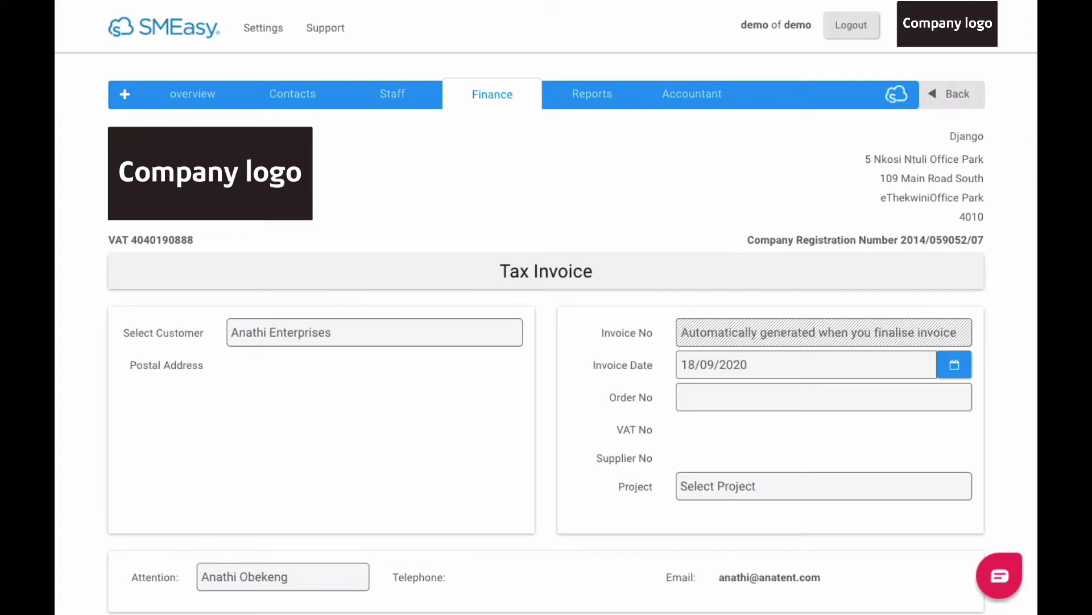
left_click(940, 481)
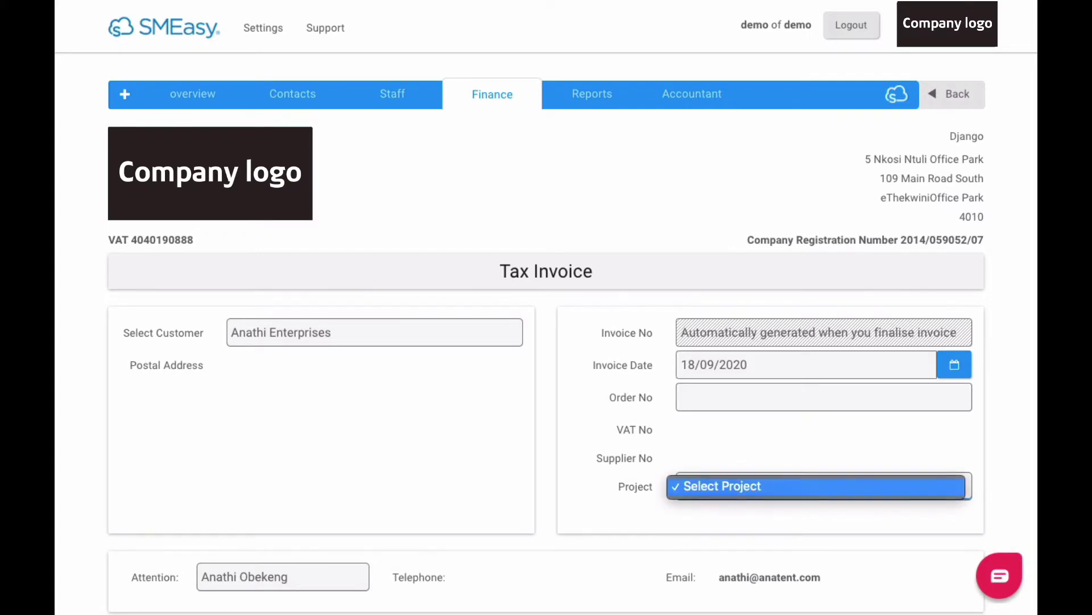
left_click(933, 486)
scroll(546, 342, "down", 4)
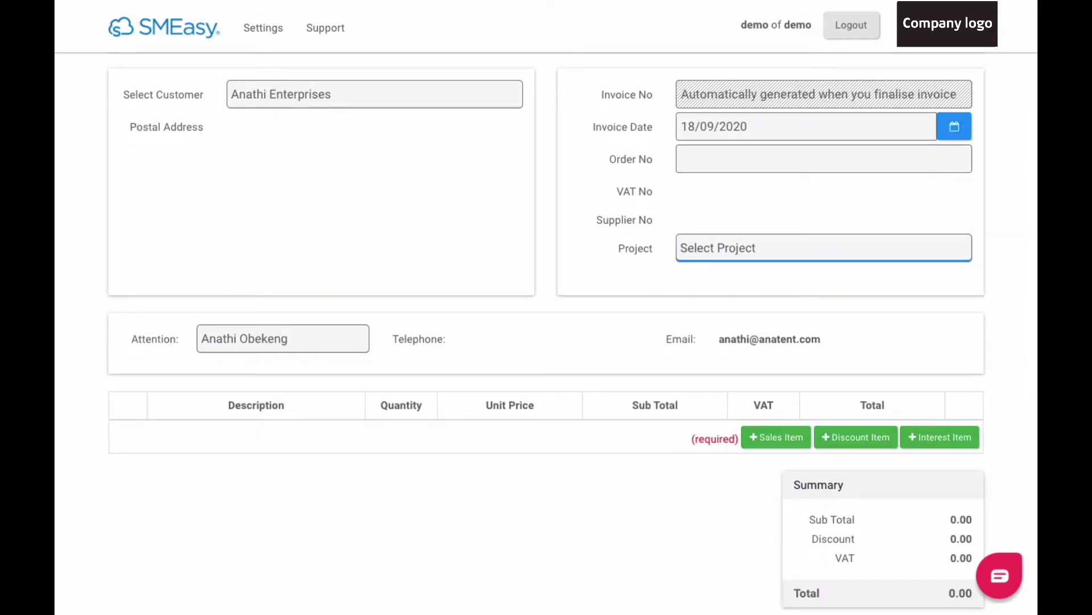
left_click(776, 437)
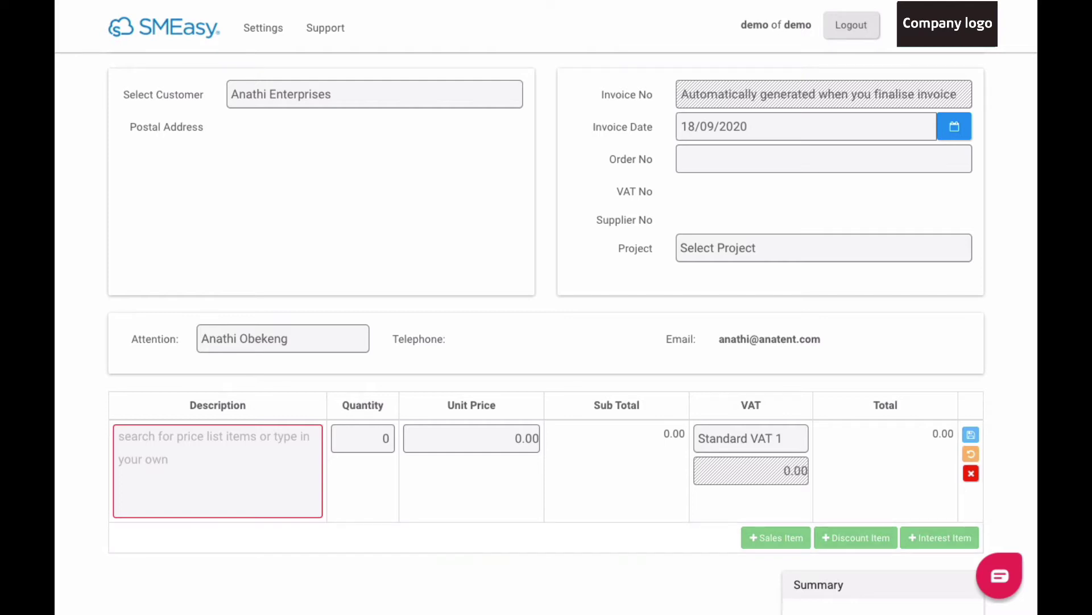
type("de")
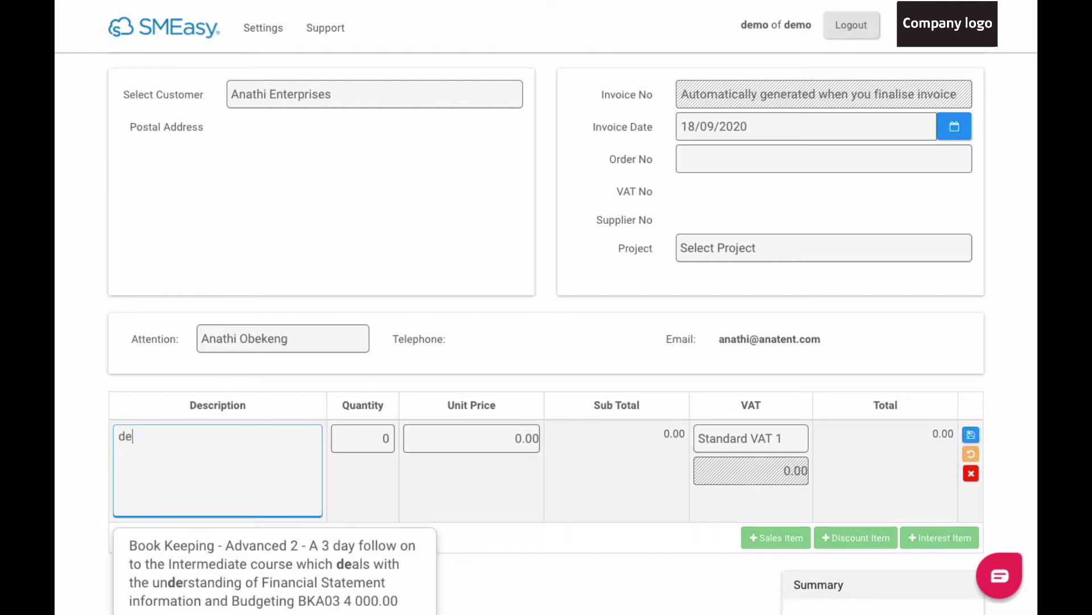
key("Down")
key("Return")
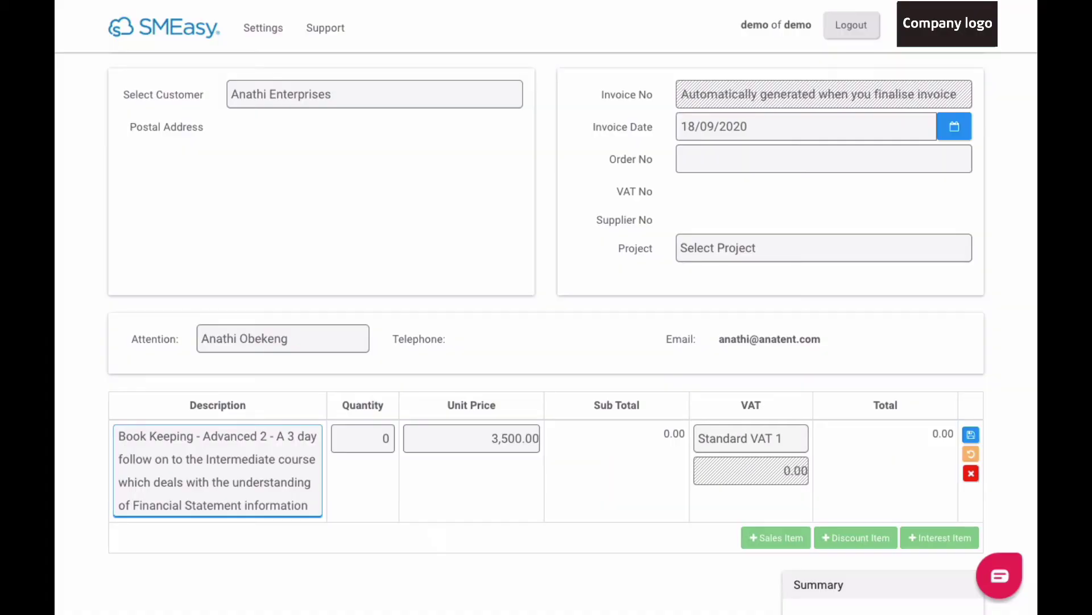
left_click(780, 434)
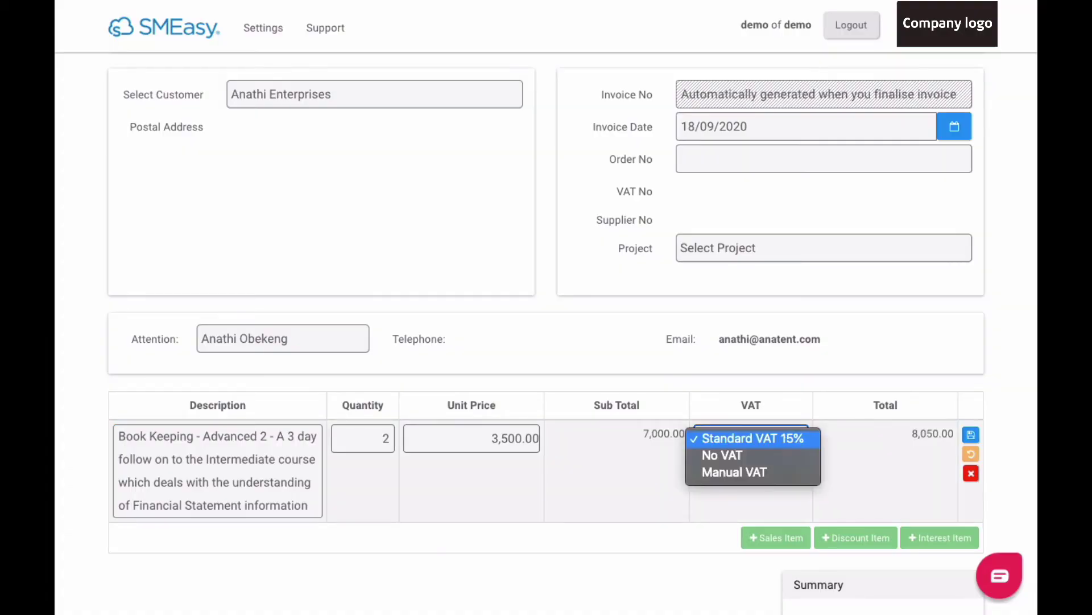
left_click(753, 438)
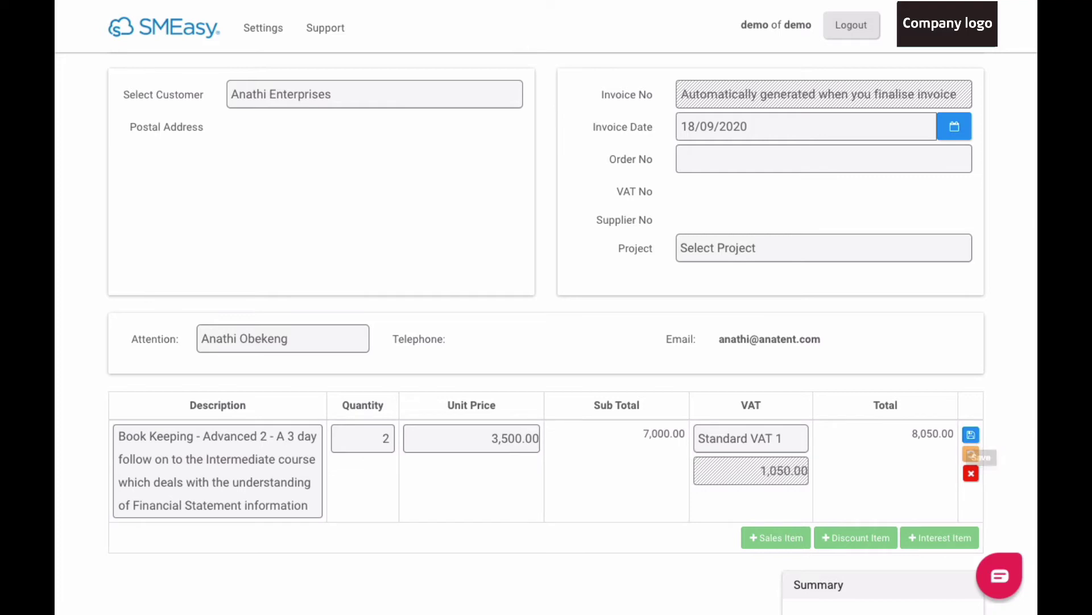
left_click(971, 473)
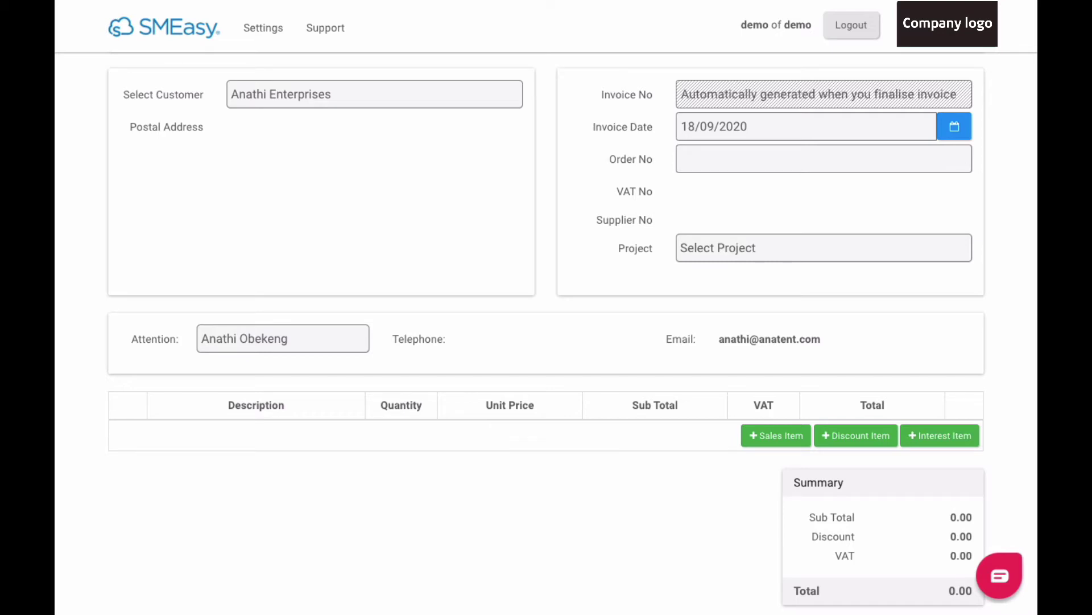
- Add and save a sales item "Half day training" with quantity 2, unit price 500.00 and Standard VAT 15%
left_click(778, 437)
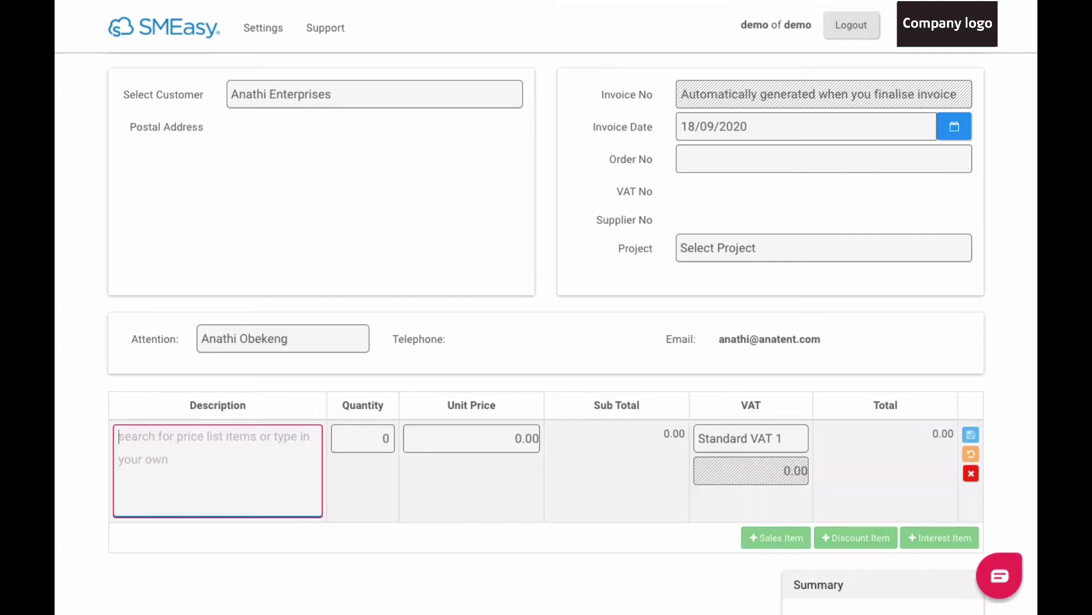
left_click(472, 438)
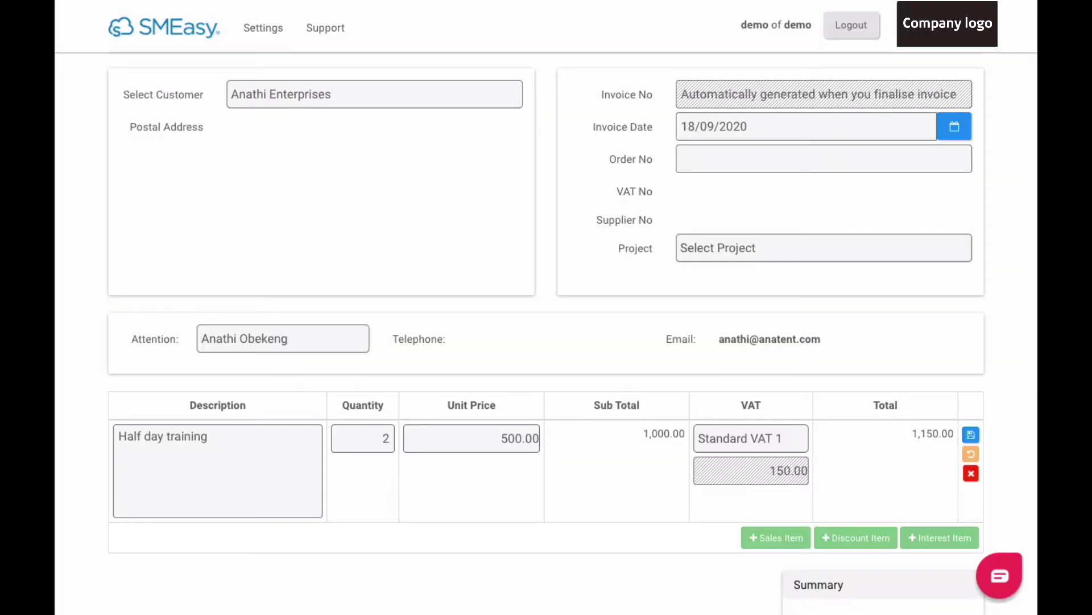
left_click(781, 442)
left_click(780, 442)
left_click(971, 435)
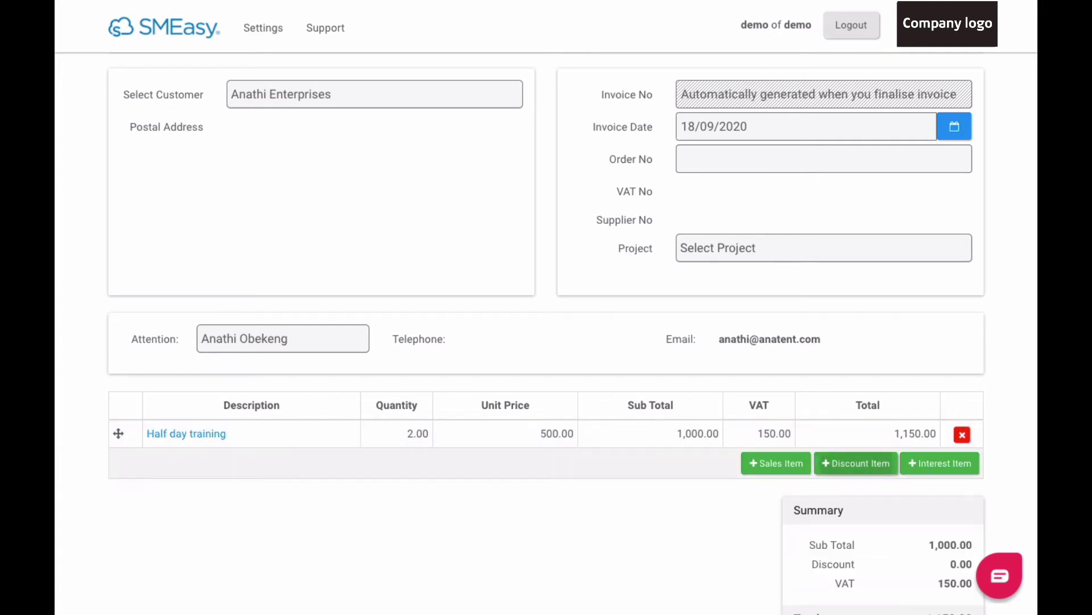
- Add and save a discount item "5% discount" of 500 and an interest item "description example" of 500
left_click(856, 463)
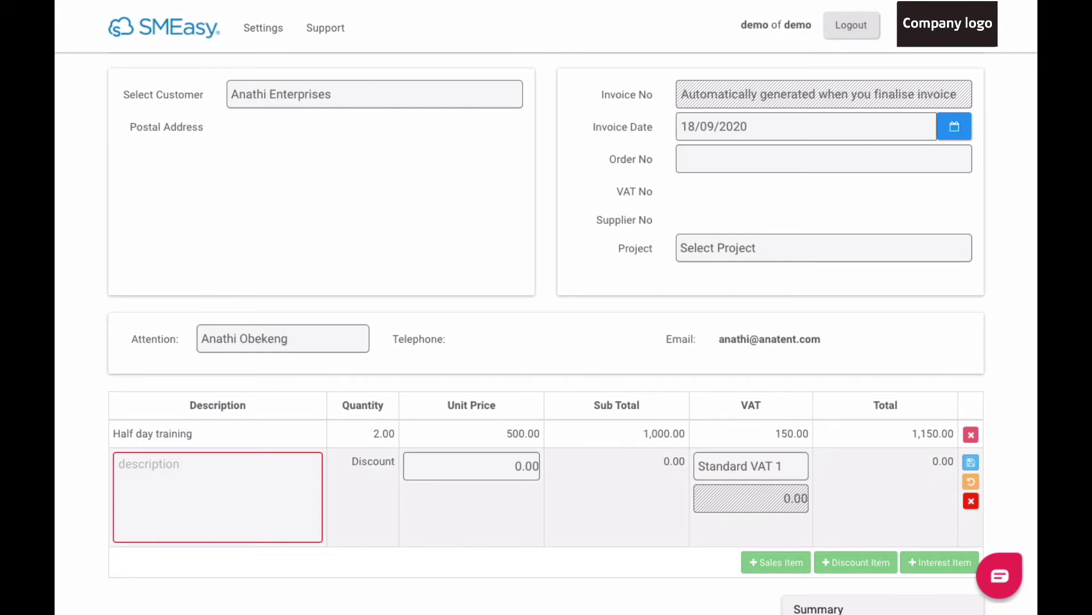
type("5% discount")
key("Tab")
type("500")
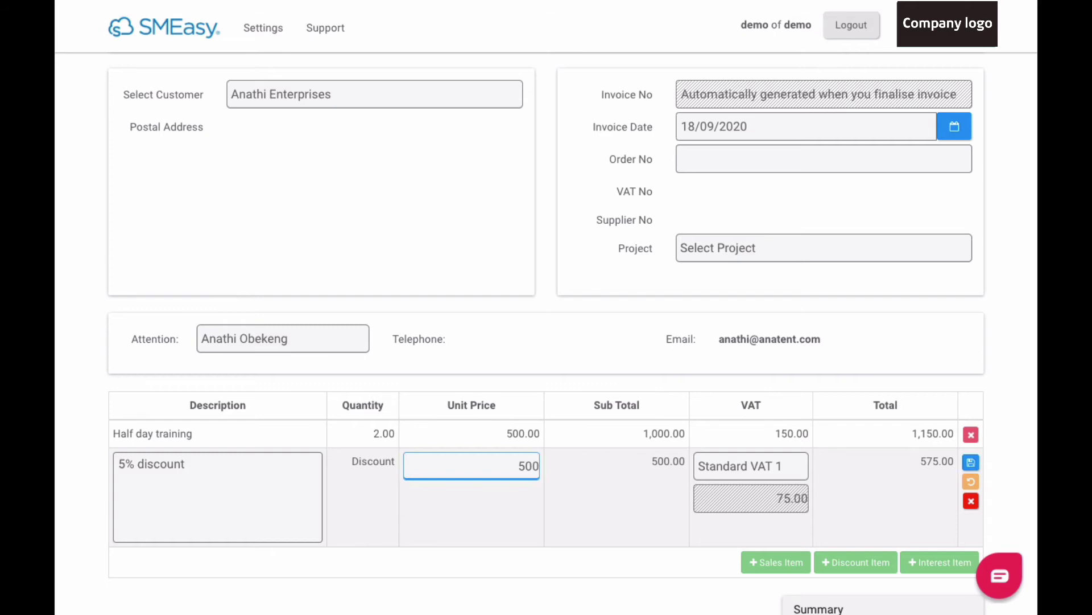
left_click(970, 464)
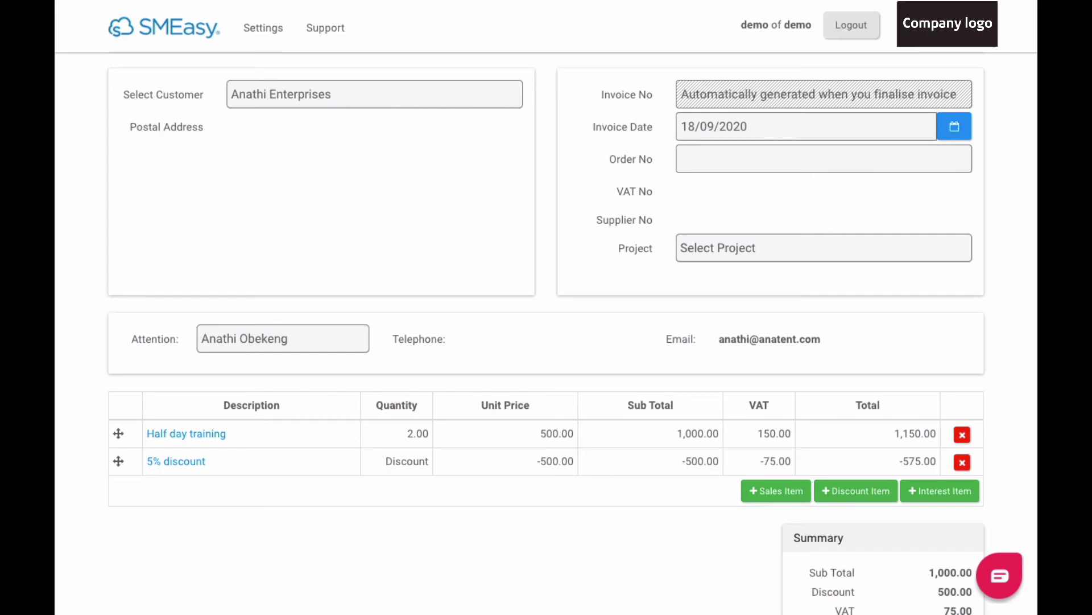
left_click(940, 491)
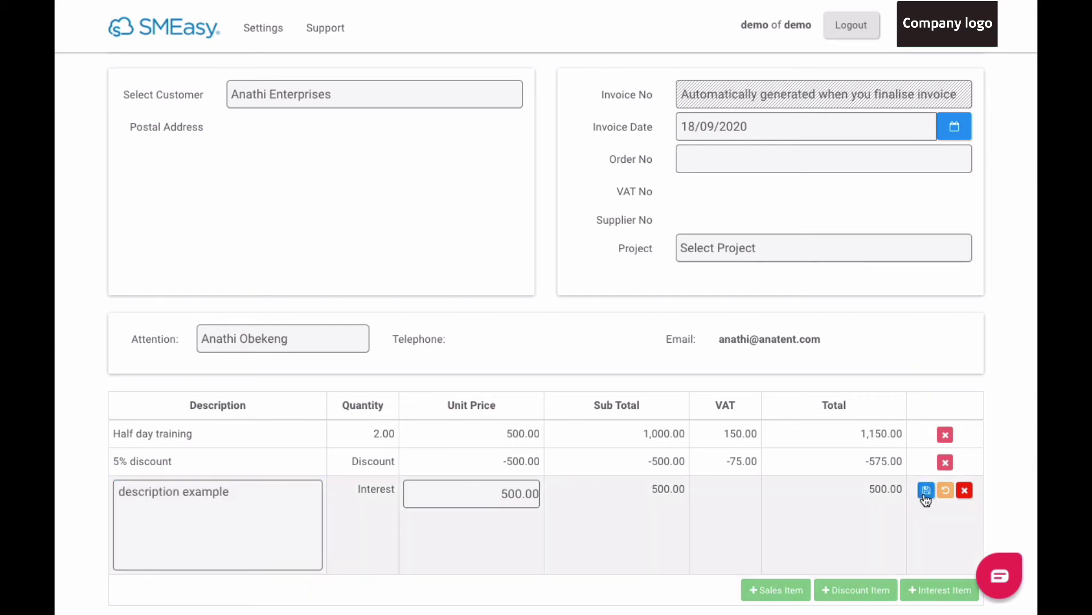
left_click(926, 490)
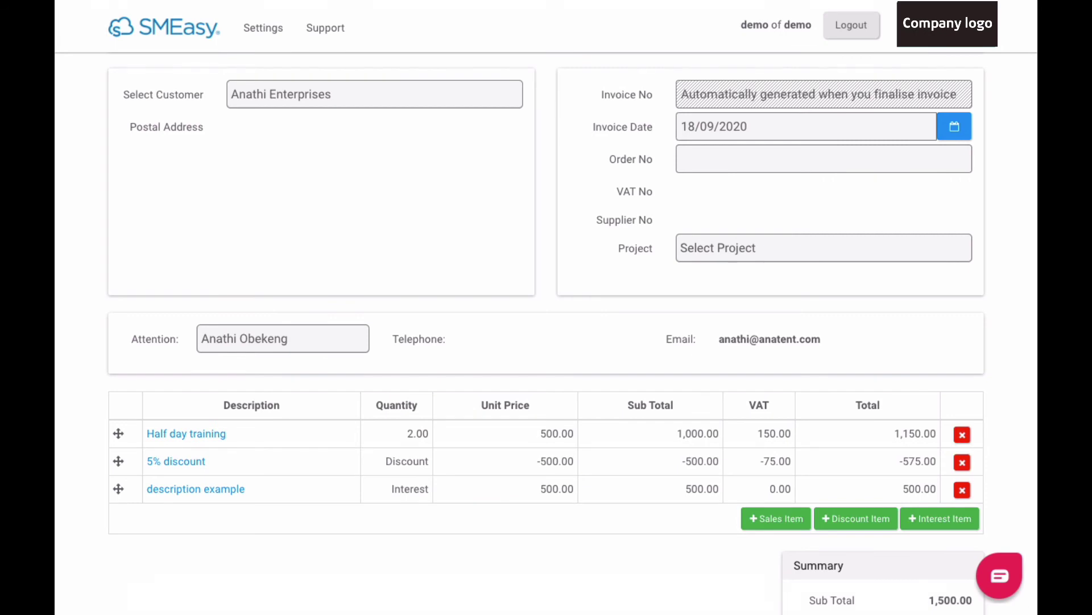
- Enter "Example comment" as the invoice comment and save the invoice
scroll(572, 333, "down", 7)
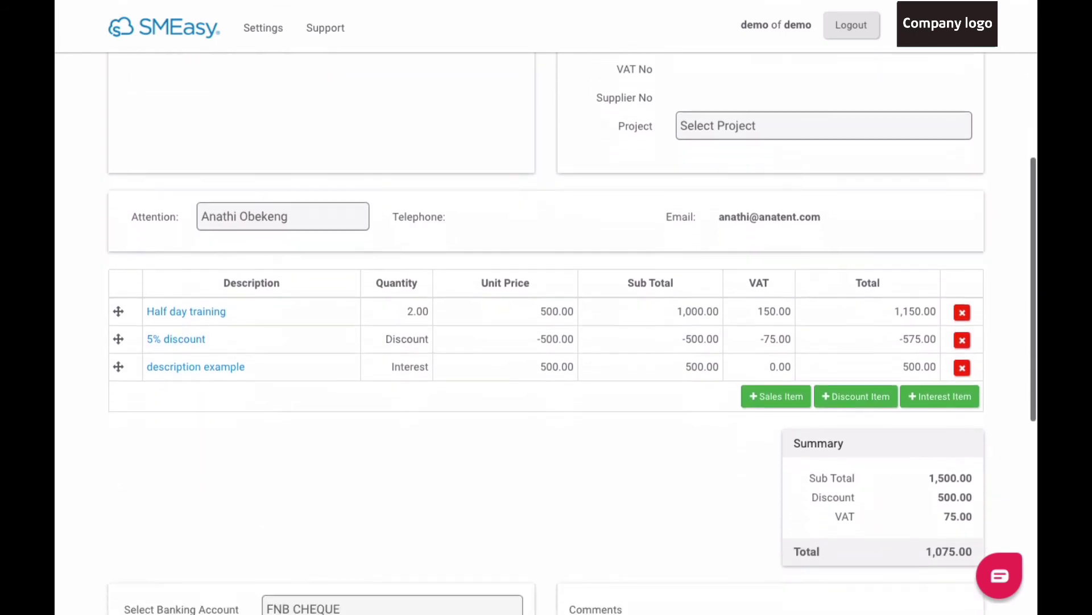
type("Example comment")
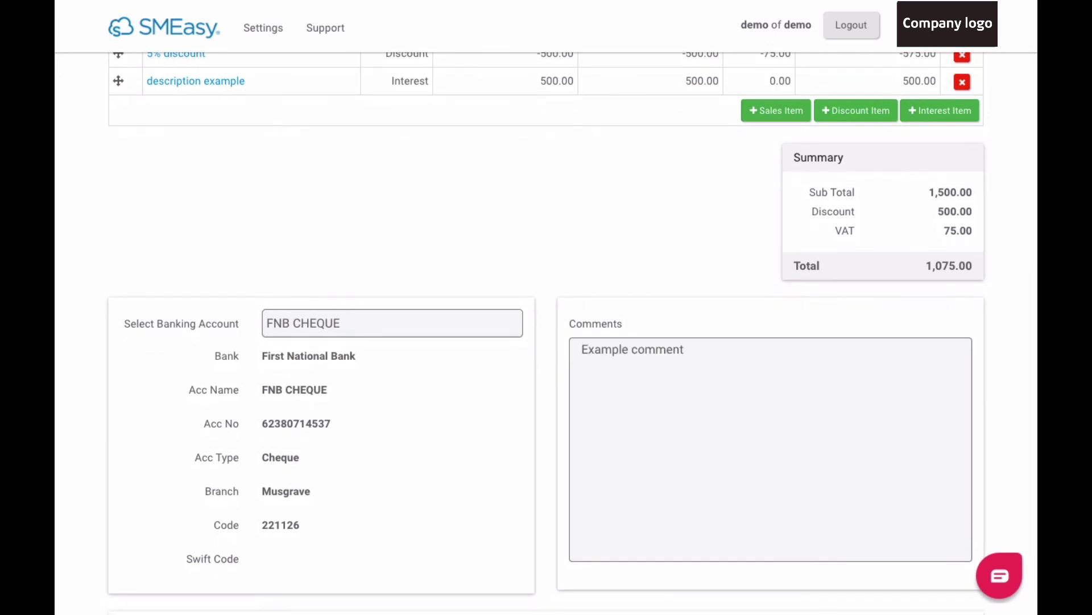
scroll(547, 332, "down", 3)
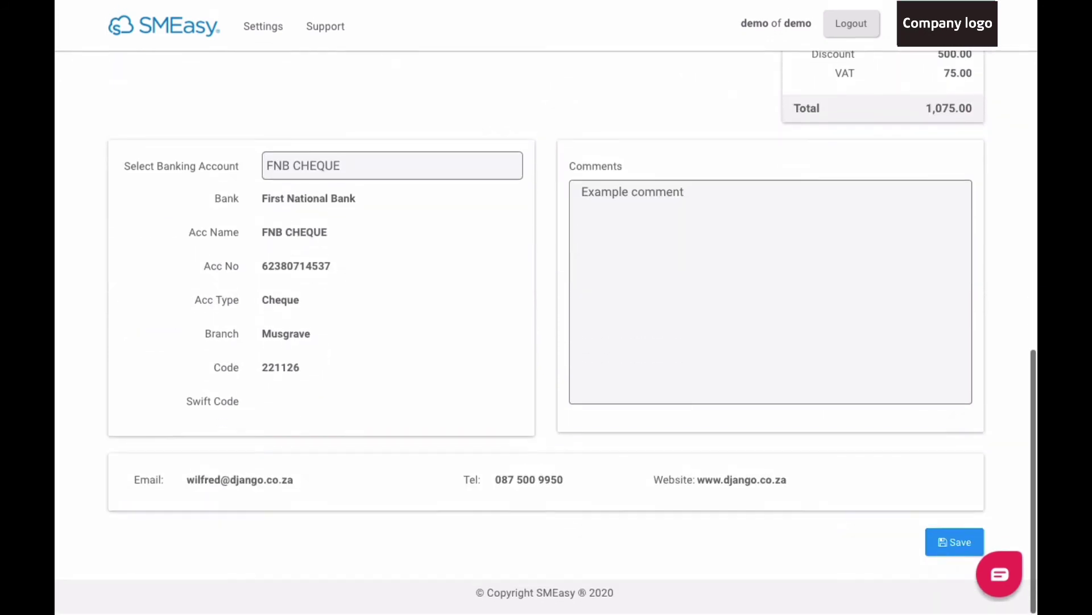
left_click(956, 544)
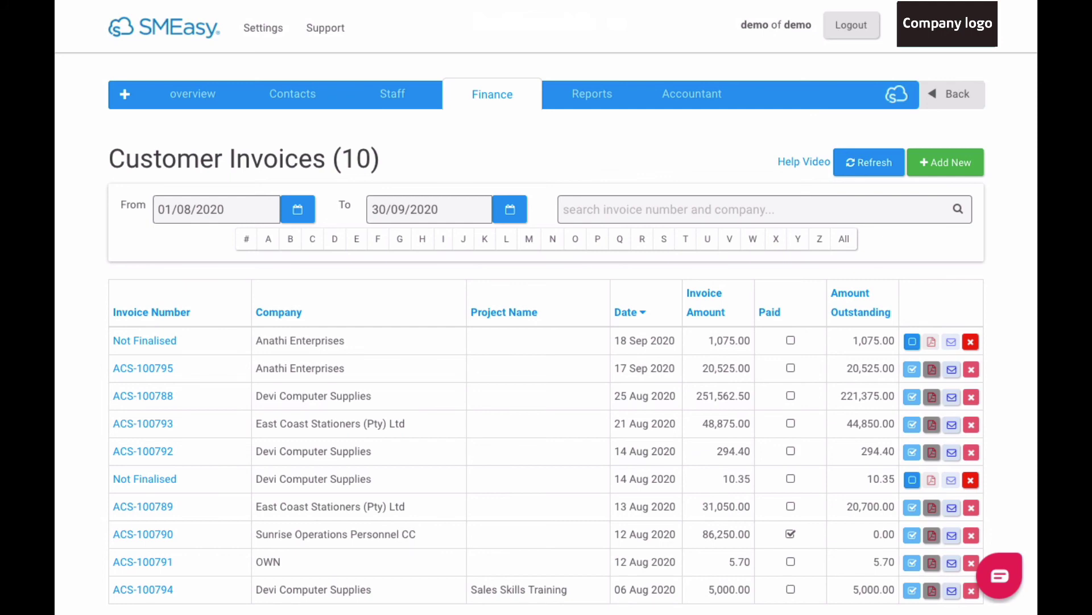
- Finalise the new 18 Sep 2020 Anathi Enterprises invoice and open its PDF
left_click(912, 341)
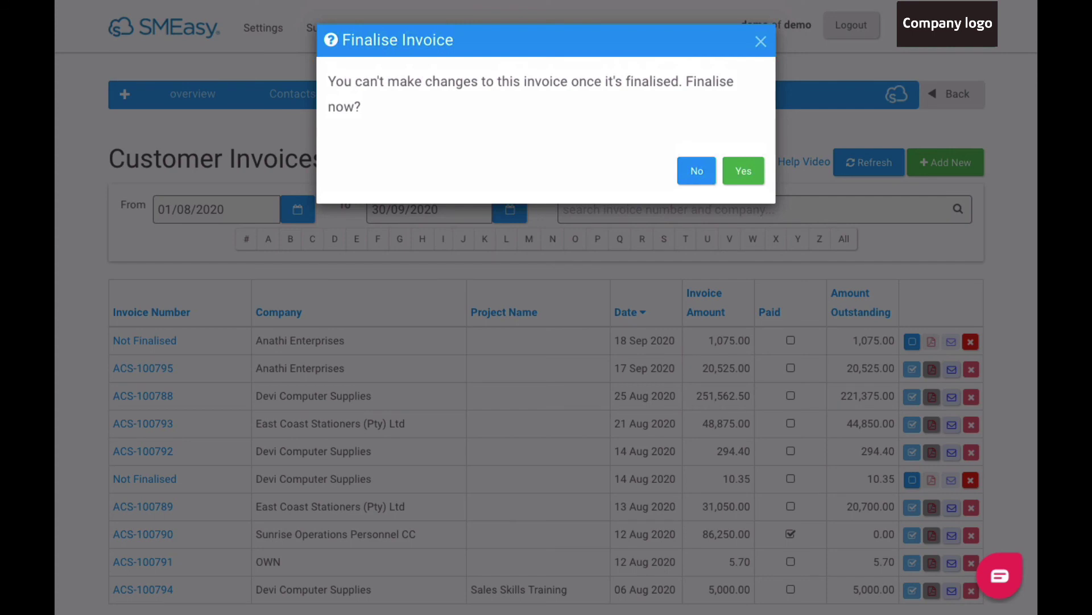
left_click(760, 172)
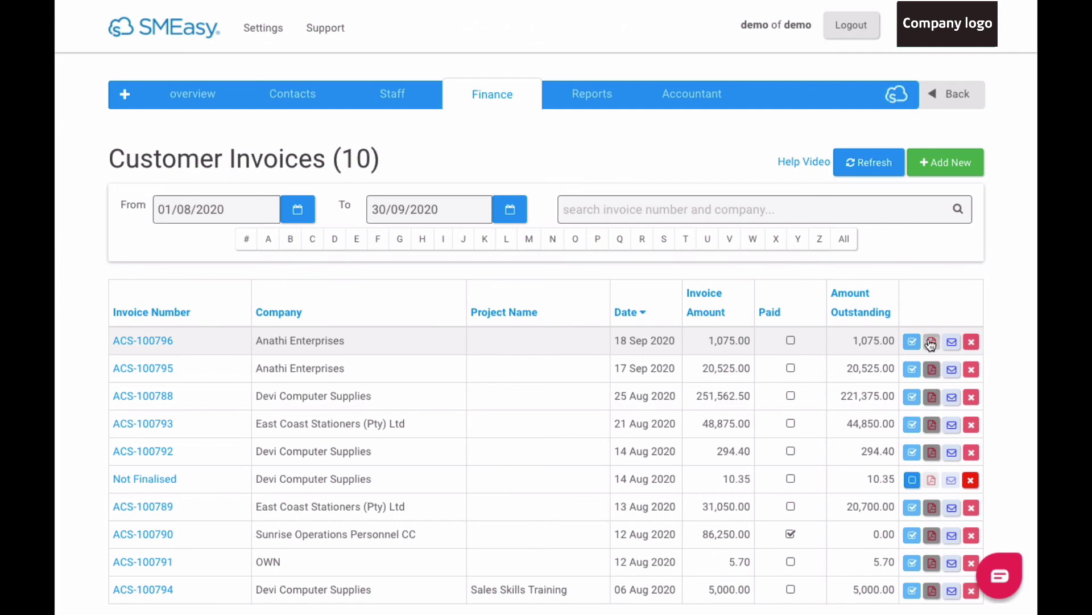
left_click(931, 343)
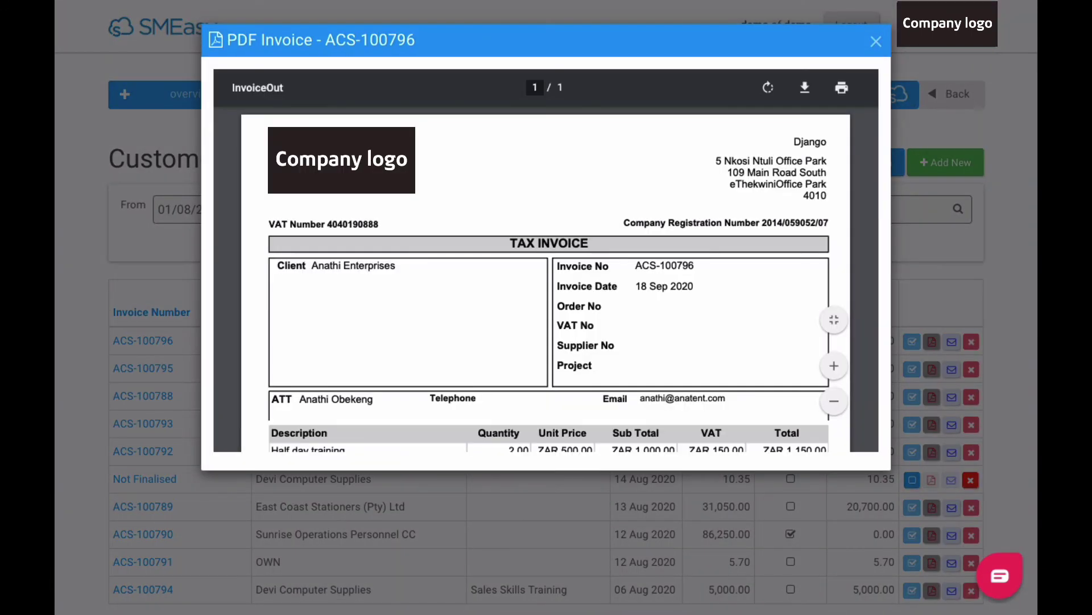